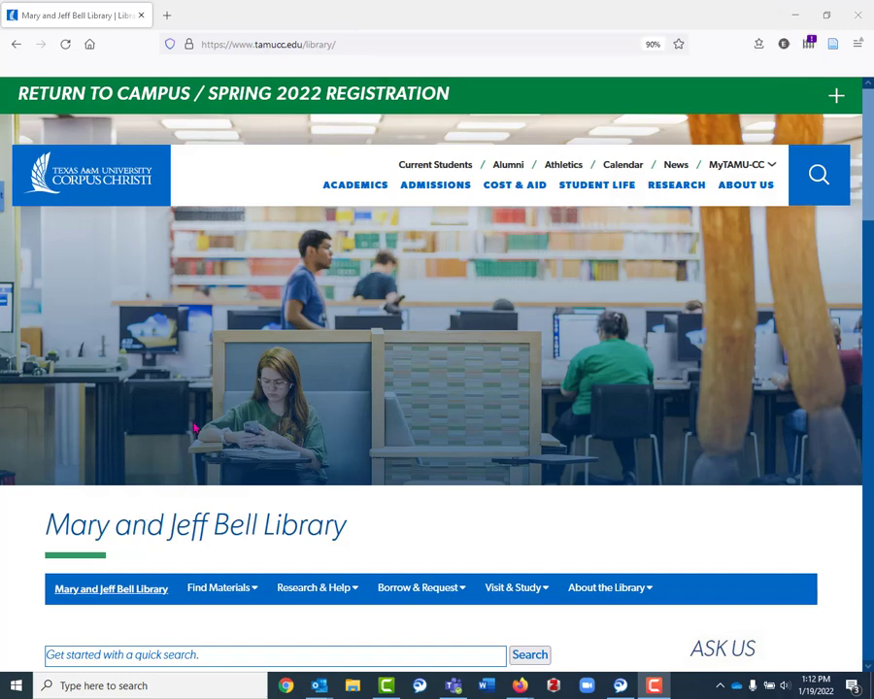
- Open Bell Library's A-Z Databases list, filter it to letter C, and find CINAHL Complete
{"action": "left_click", "coordinate": [367, 194]}
{"action": "scroll", "coordinate": [18, 515], "scroll_direction": "down", "scroll_amount": 5}
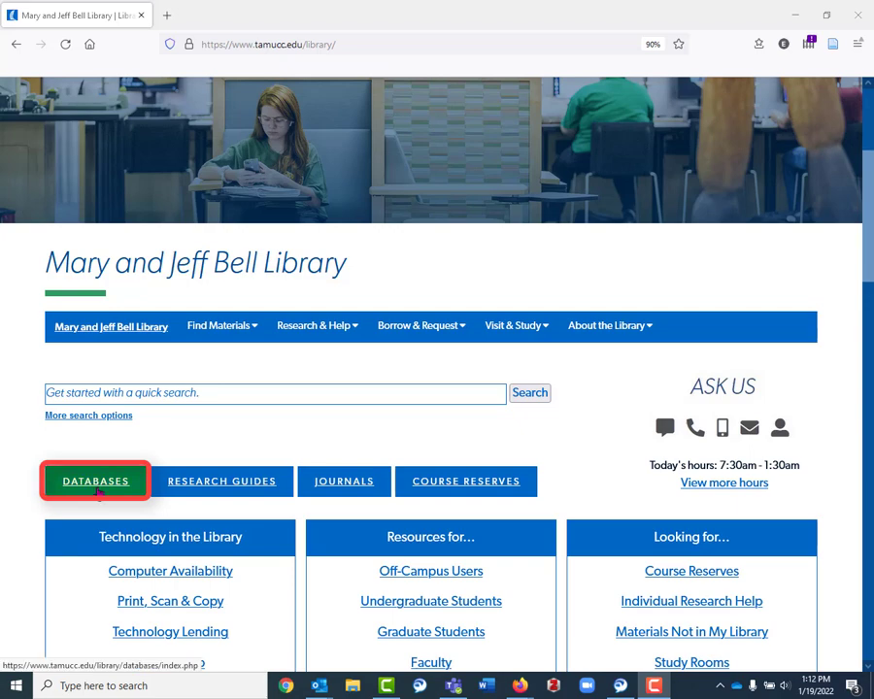
{"action": "left_click", "coordinate": [97, 491]}
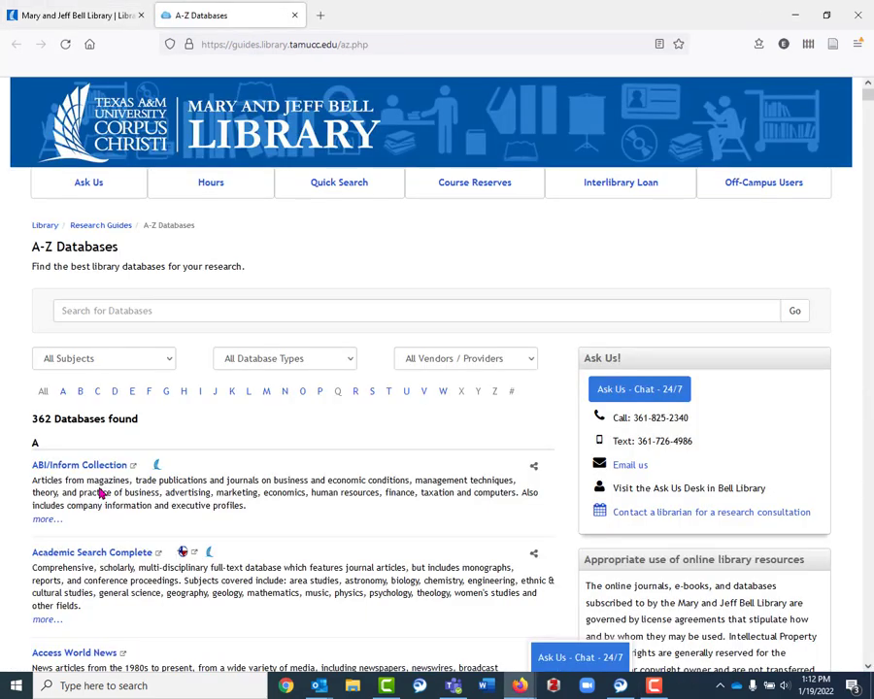
{"action": "left_click", "coordinate": [98, 392]}
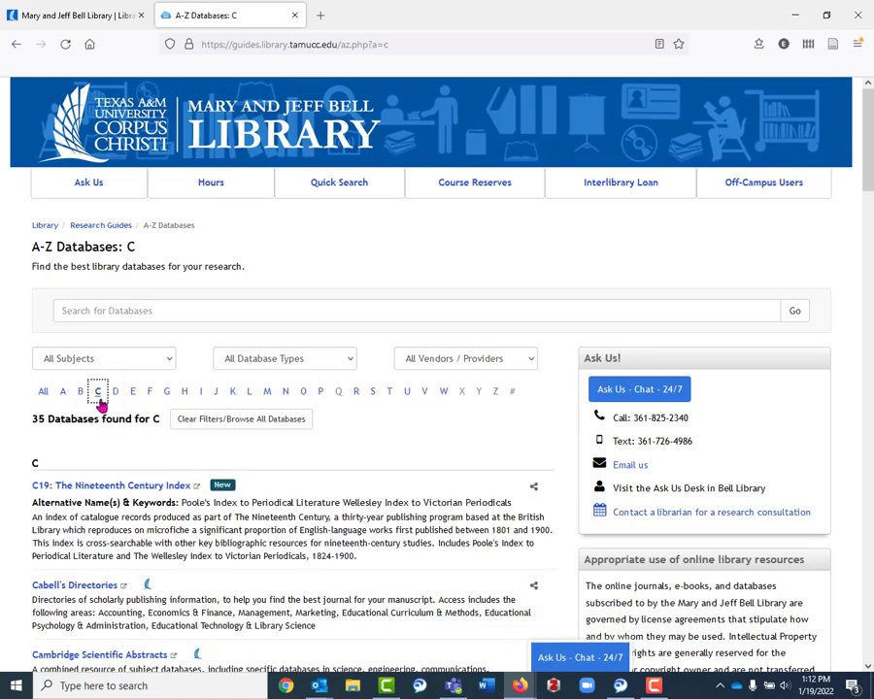
{"action": "scroll", "coordinate": [100, 404], "scroll_direction": "down", "scroll_amount": 10}
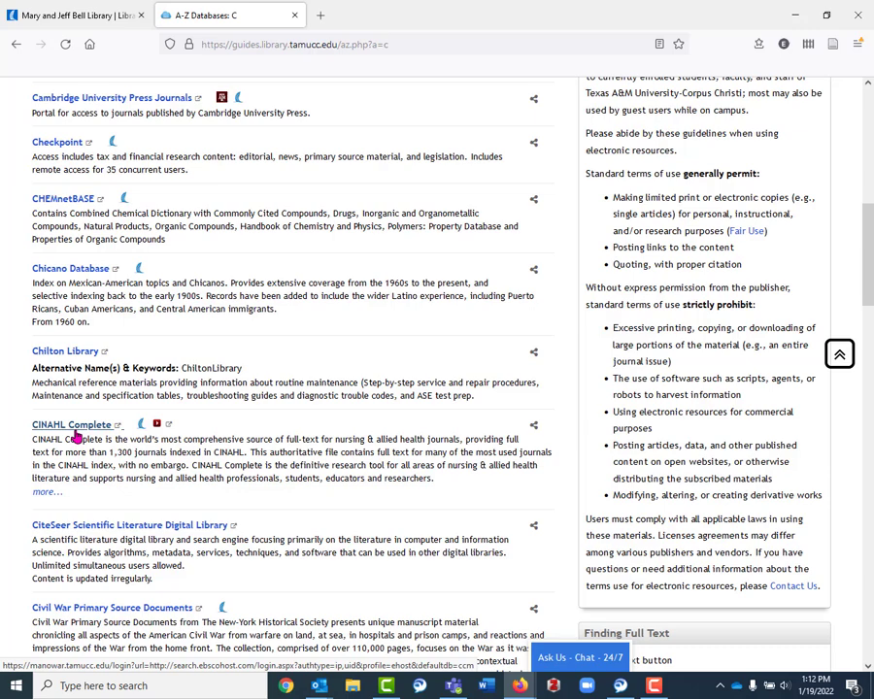
- Launch CINAHL Complete into EBSCOhost Advanced Search and look over the default search options
{"action": "left_click", "coordinate": [74, 432]}
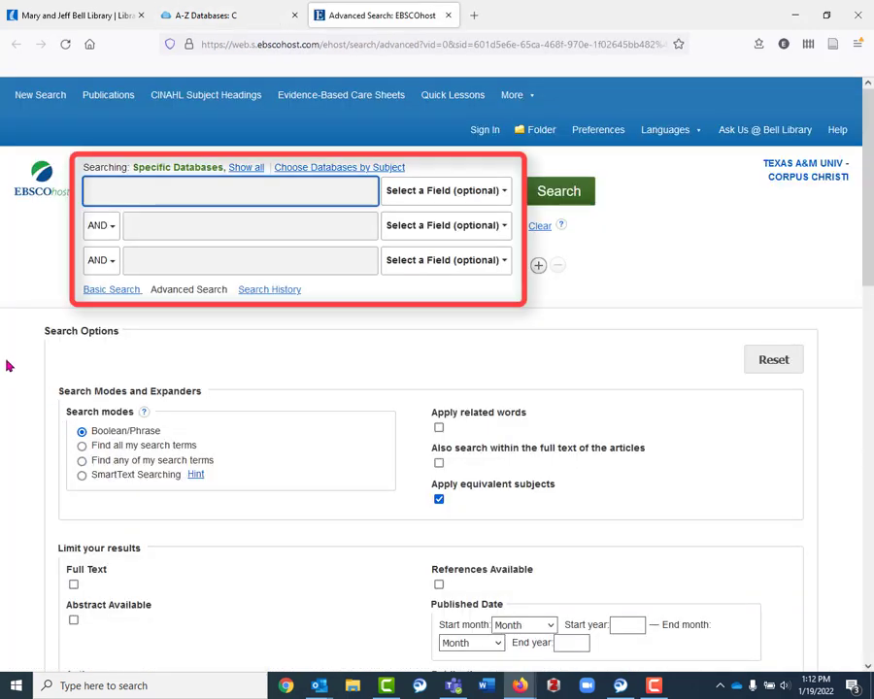
{"action": "scroll", "coordinate": [25, 319], "scroll_direction": "down", "scroll_amount": 2}
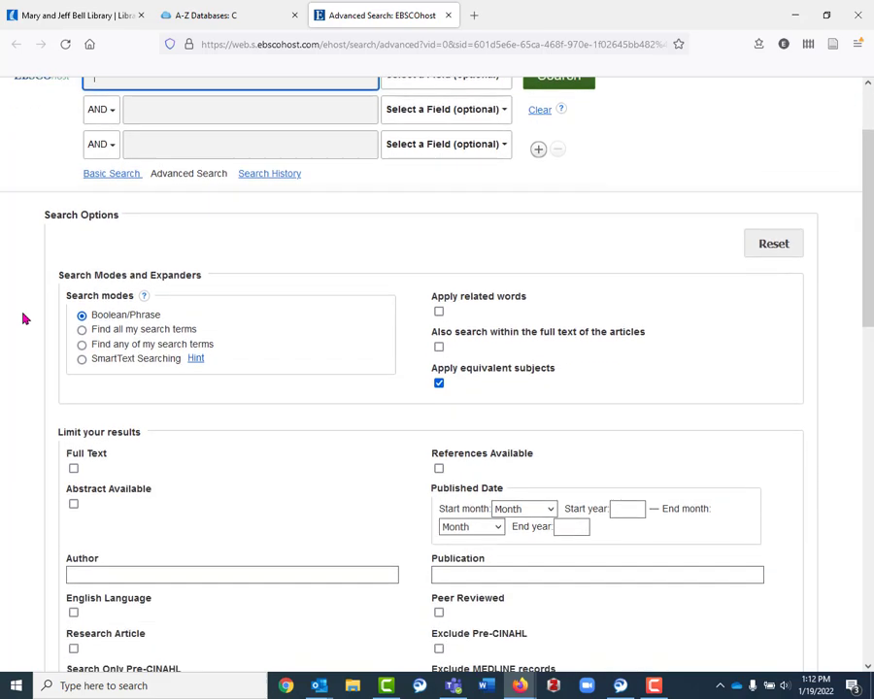
{"action": "scroll", "coordinate": [24, 319], "scroll_direction": "down", "scroll_amount": 3}
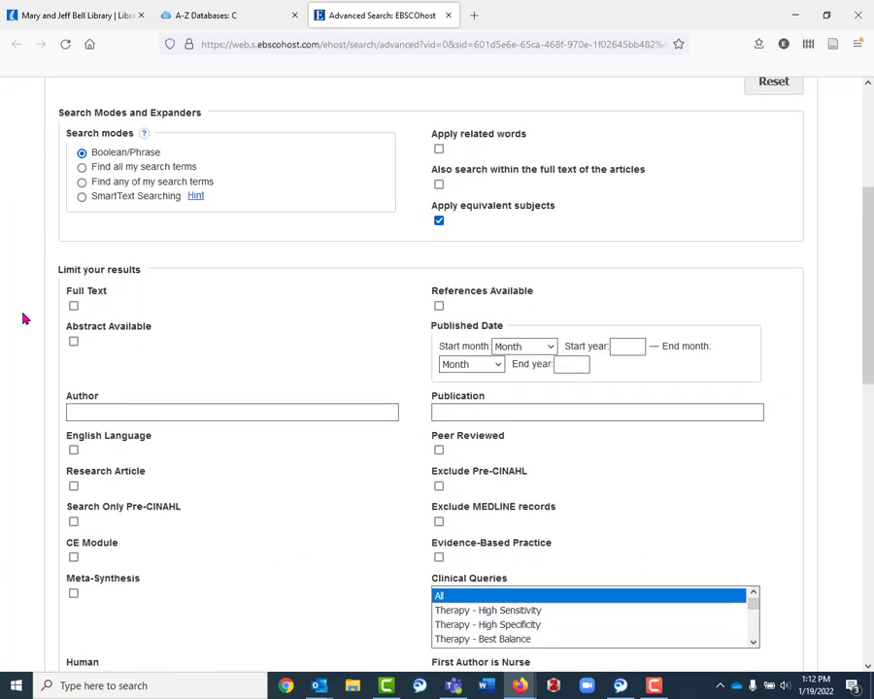
{"action": "scroll", "coordinate": [24, 319], "scroll_direction": "up", "scroll_amount": 5}
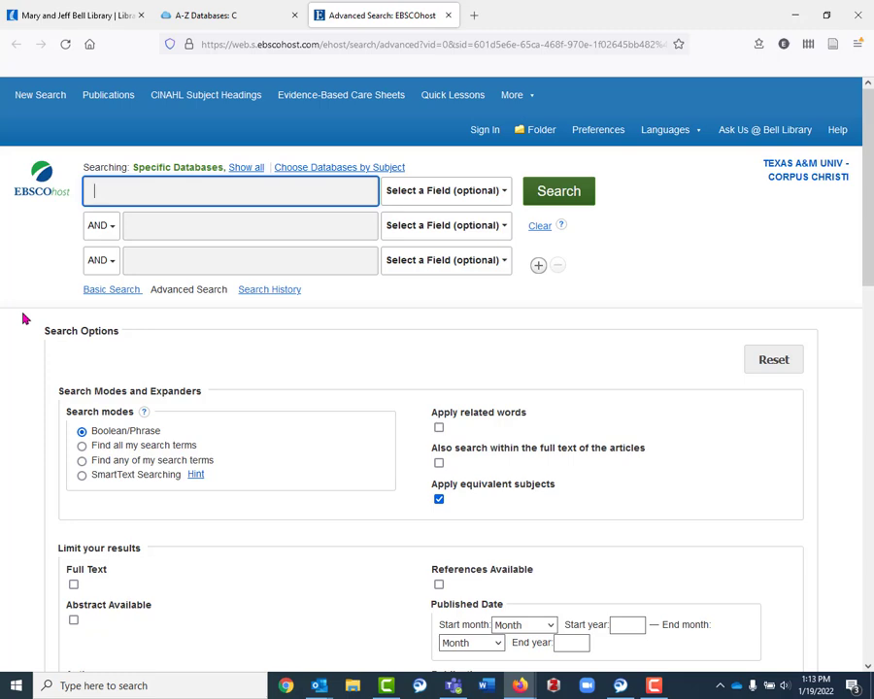
- Enter 'diabetes AND qualitative' in the first search row and dismiss the suggestion list
{"action": "type", "text": "diabetes AND"}
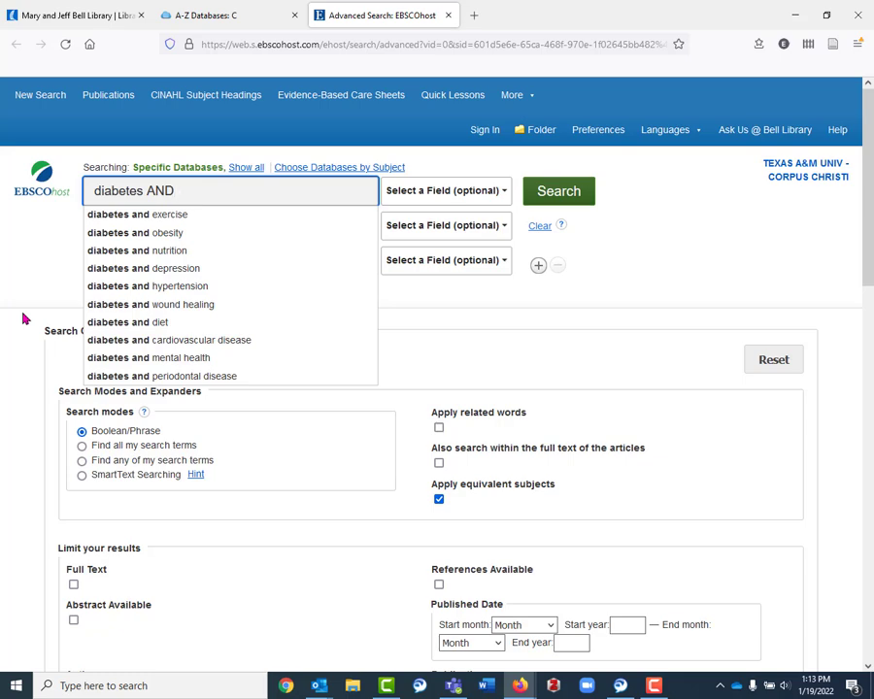
{"action": "type", "text": " qualit"}
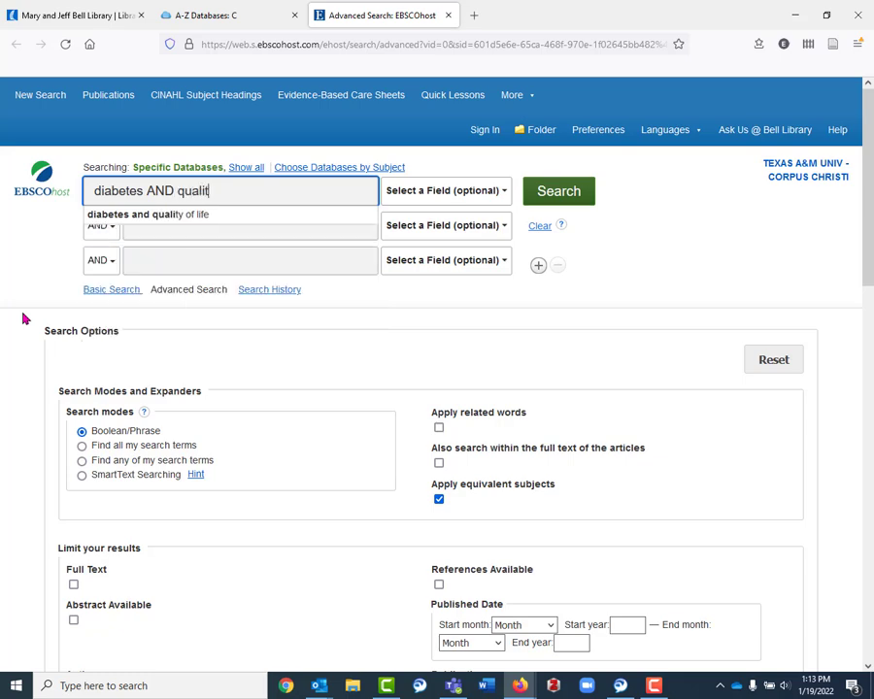
{"action": "type", "text": "ative"}
{"action": "left_click", "coordinate": [31, 272]}
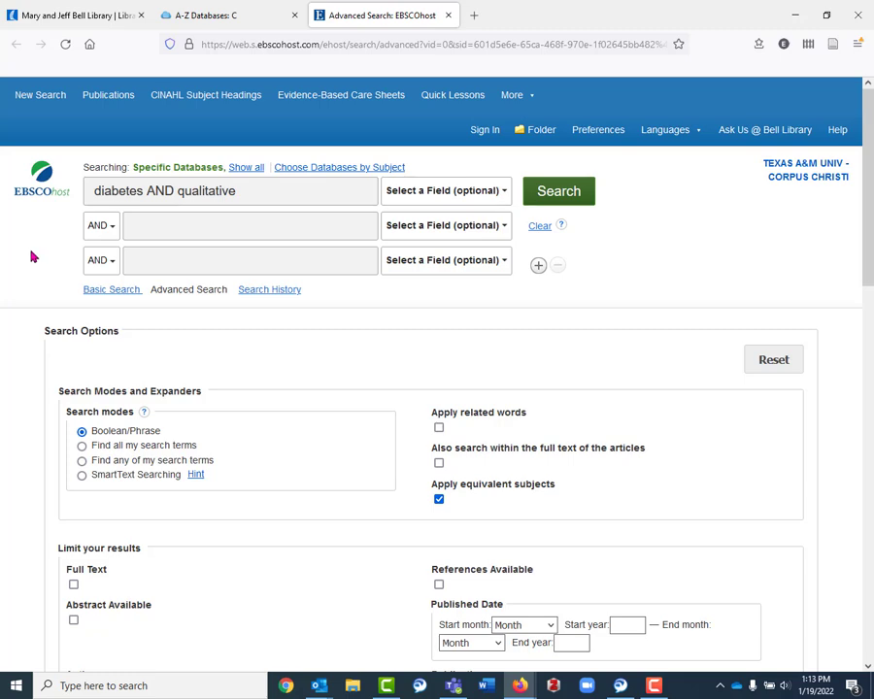
- Run the search to list 4,413 CINAHL records for diabetes AND qualitative
{"action": "left_click", "coordinate": [540, 192]}
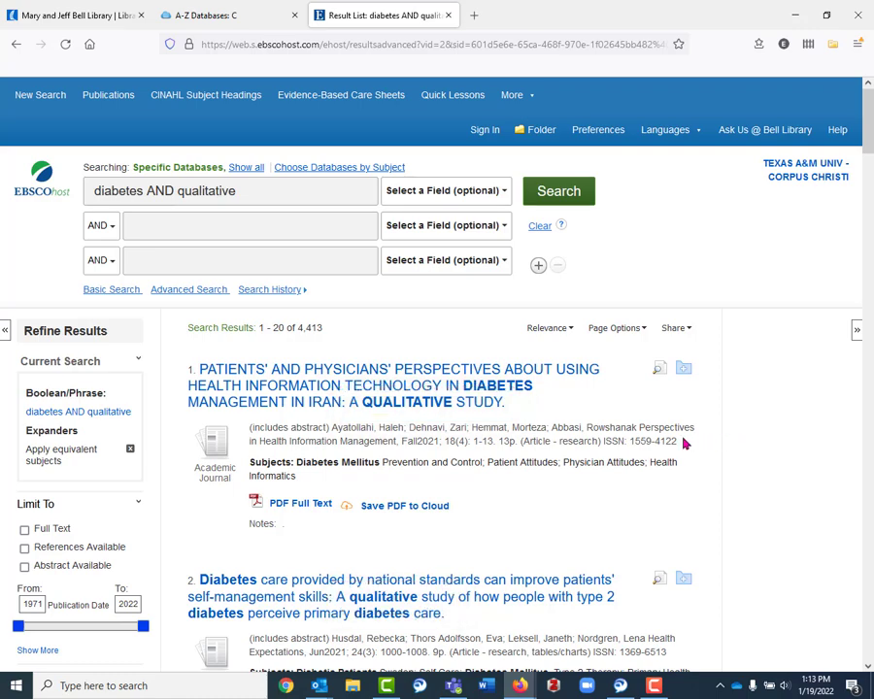
- Open the Iranian diabetes health IT study's detailed record and review its subjects and abstract
{"action": "left_click", "coordinate": [477, 418]}
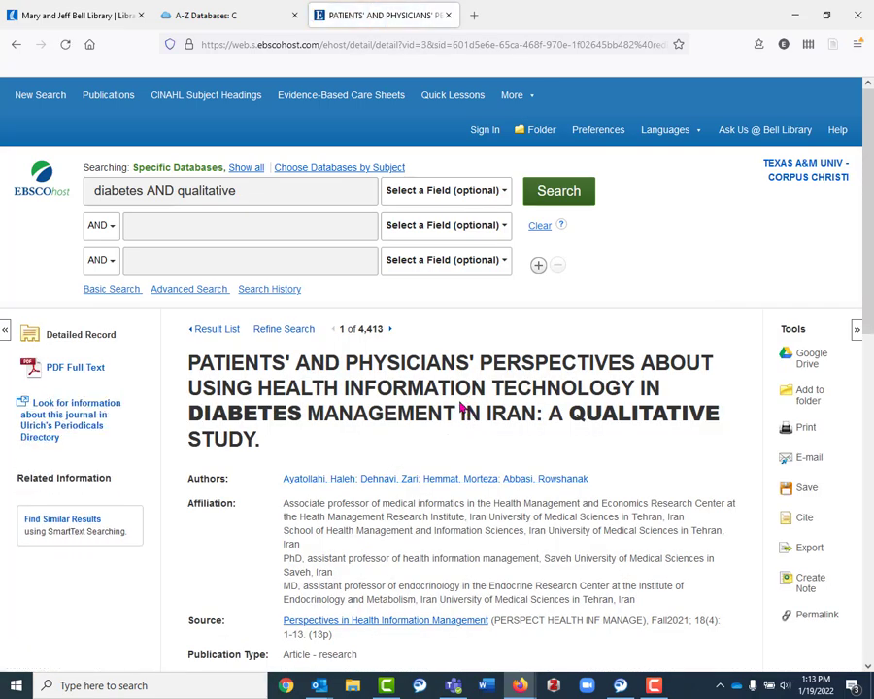
{"action": "scroll", "coordinate": [114, 546], "scroll_direction": "down", "scroll_amount": 1}
{"action": "scroll", "coordinate": [113, 546], "scroll_direction": "down", "scroll_amount": 1}
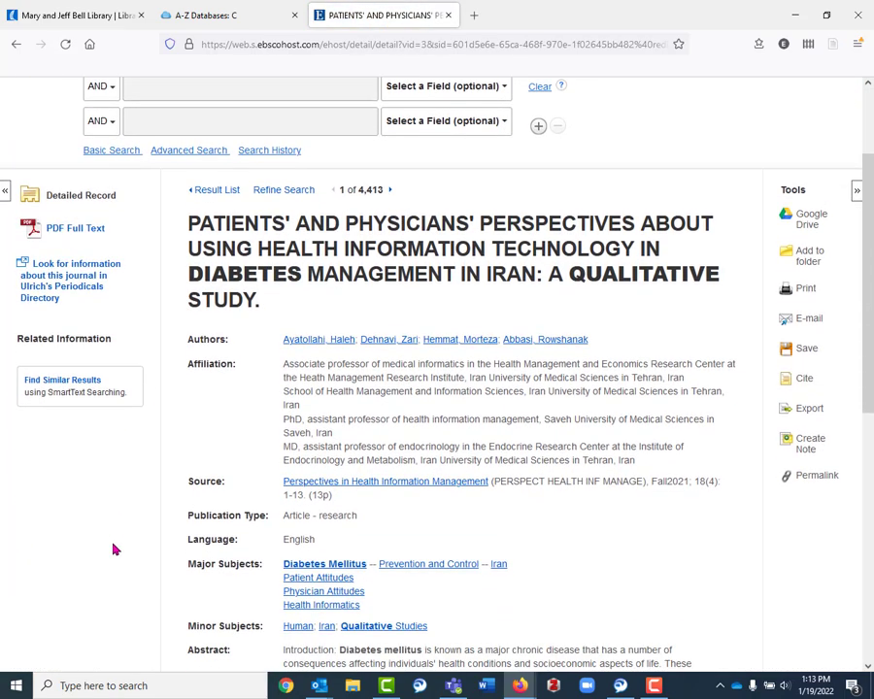
{"action": "scroll", "coordinate": [95, 555], "scroll_direction": "down", "scroll_amount": 1}
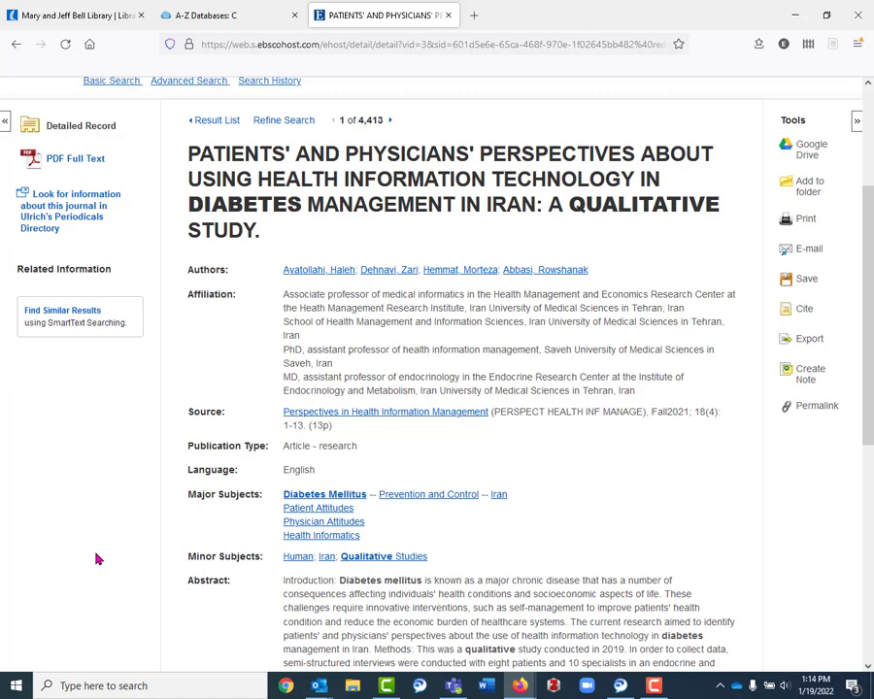
{"action": "scroll", "coordinate": [96, 558], "scroll_direction": "down", "scroll_amount": 1}
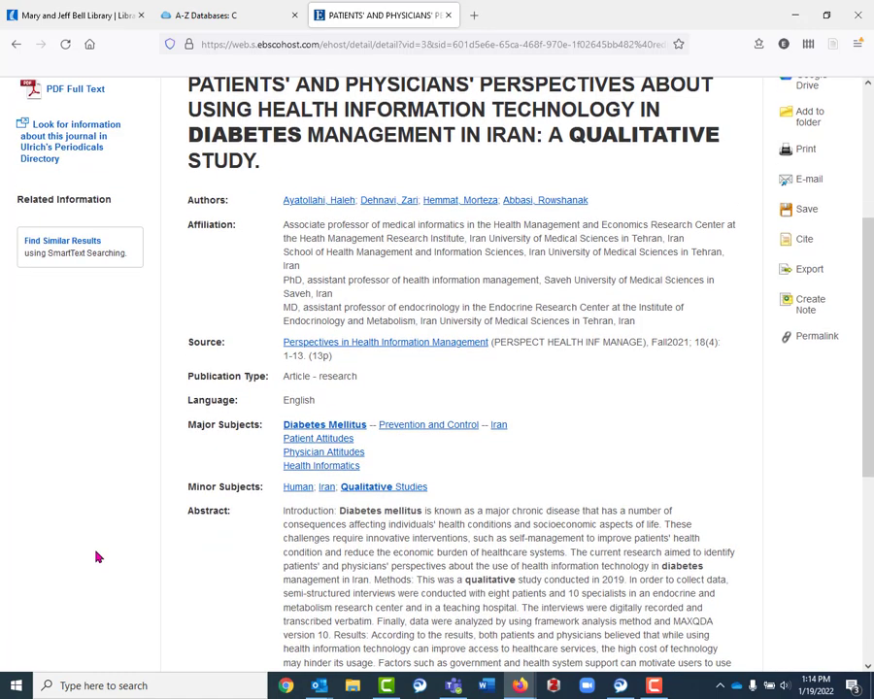
{"action": "scroll", "coordinate": [97, 556], "scroll_direction": "down", "scroll_amount": 1}
{"action": "scroll", "coordinate": [97, 553], "scroll_direction": "down", "scroll_amount": 1}
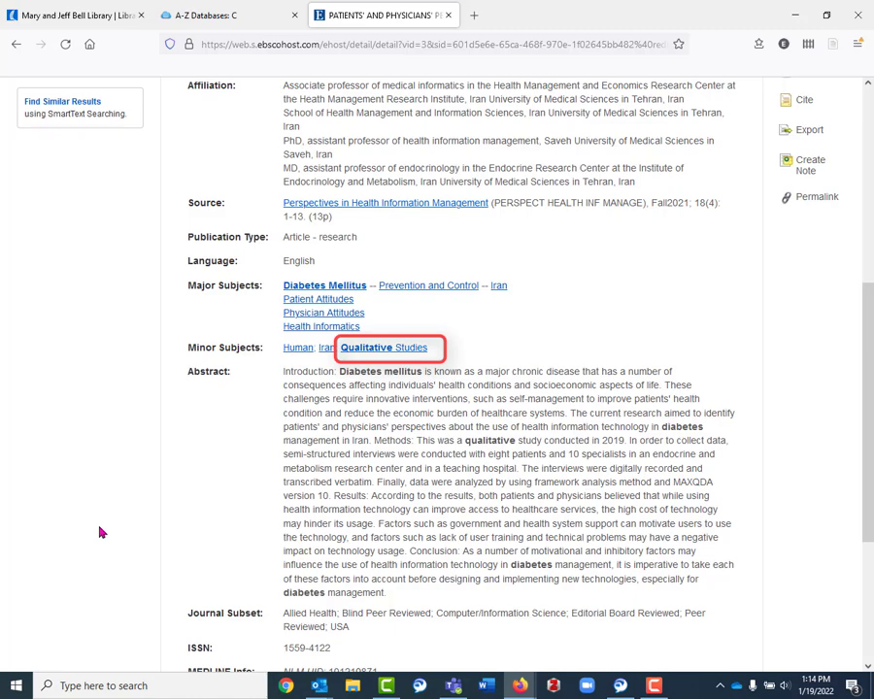
{"action": "scroll", "coordinate": [100, 532], "scroll_direction": "up", "scroll_amount": 5}
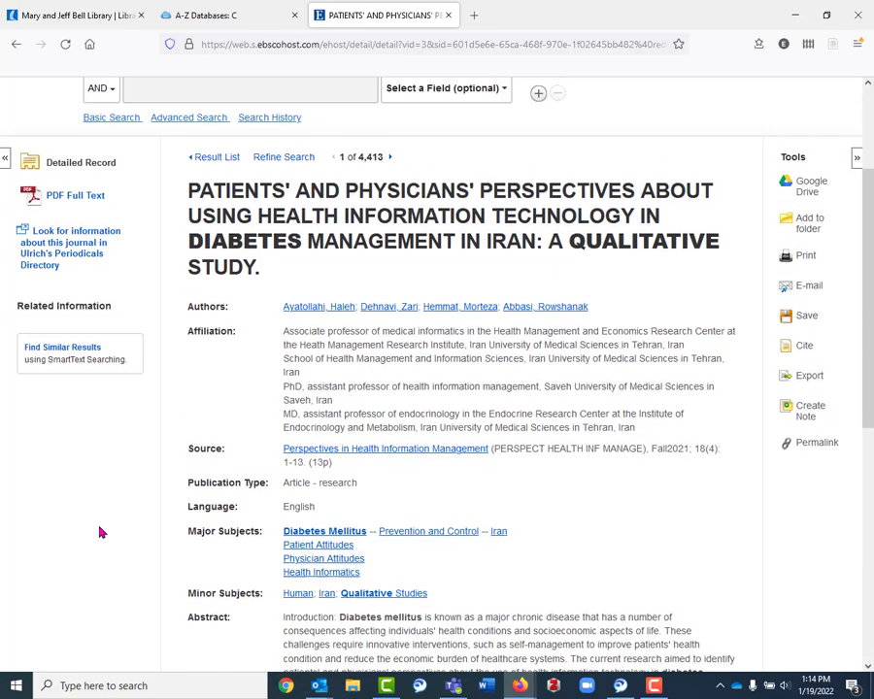
{"action": "scroll", "coordinate": [100, 532], "scroll_direction": "up", "scroll_amount": 2}
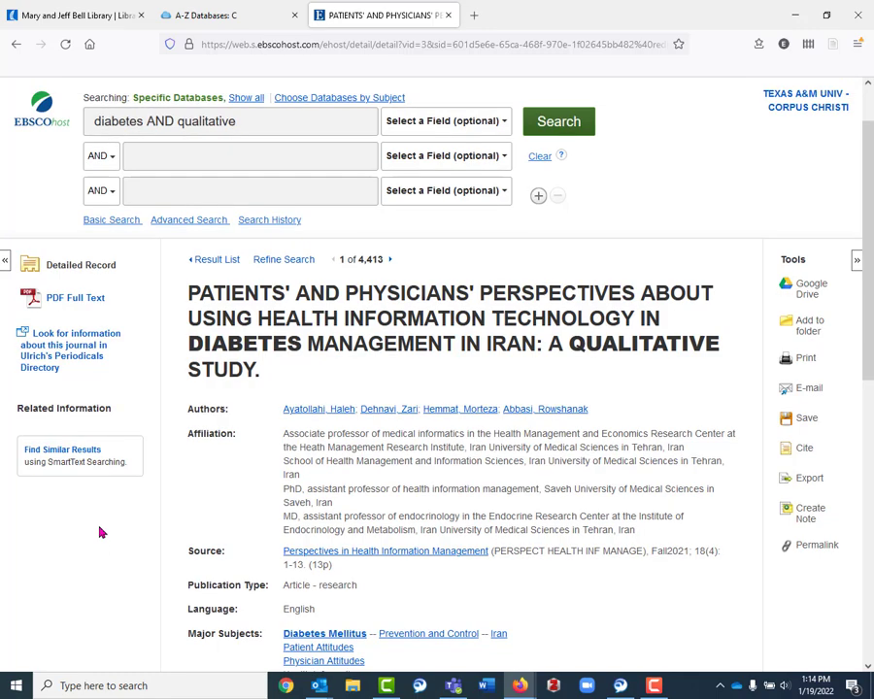
- View the article's PDF full text at the Methods section on page 4 of 14
{"action": "left_click", "coordinate": [77, 301]}
{"action": "scroll", "coordinate": [211, 334], "scroll_direction": "down", "scroll_amount": 10}
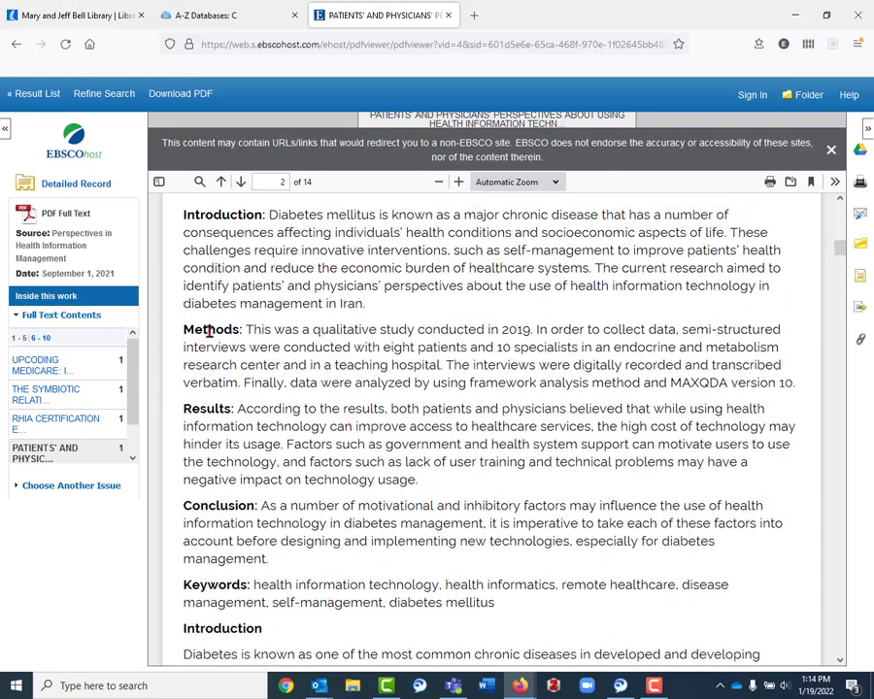
{"action": "scroll", "coordinate": [291, 346], "scroll_direction": "down", "scroll_amount": 2}
{"action": "scroll", "coordinate": [291, 346], "scroll_direction": "down", "scroll_amount": 20}
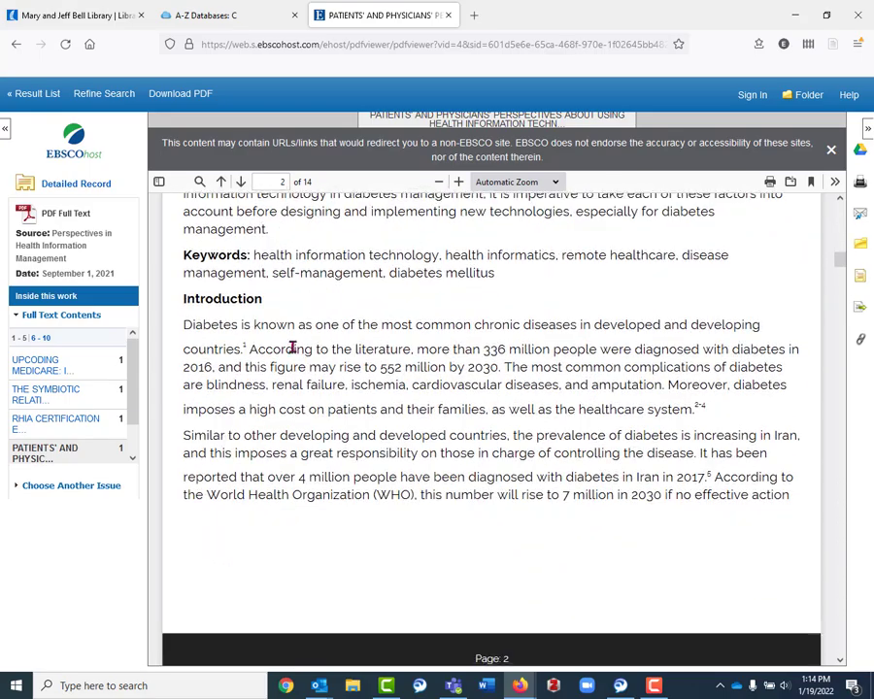
{"action": "scroll", "coordinate": [291, 356], "scroll_direction": "down", "scroll_amount": 8}
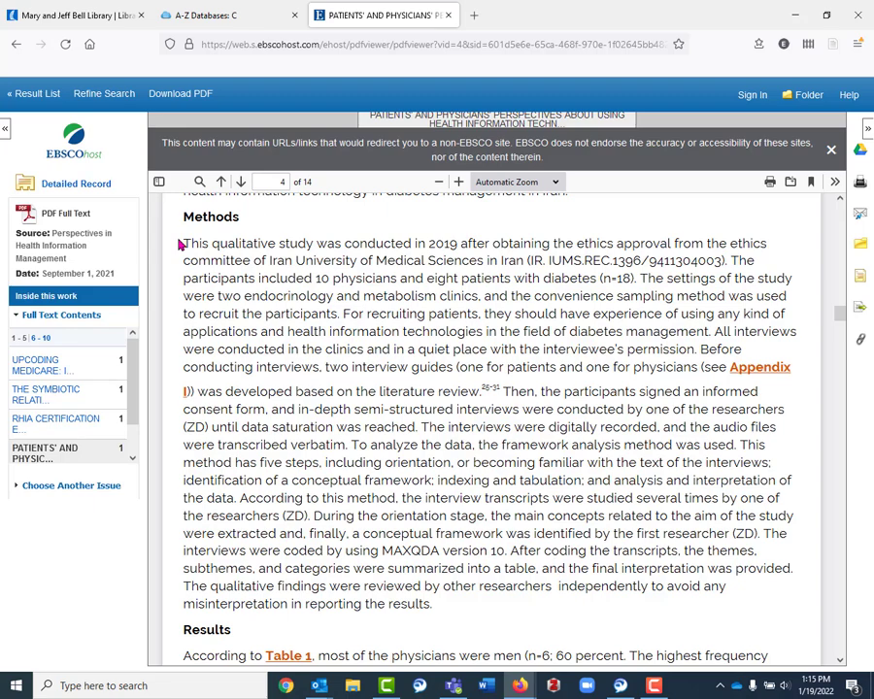
- From the Bell Library home tab, open the 'Got Questions? Ask Us!' contact page
{"action": "left_click", "coordinate": [115, 28]}
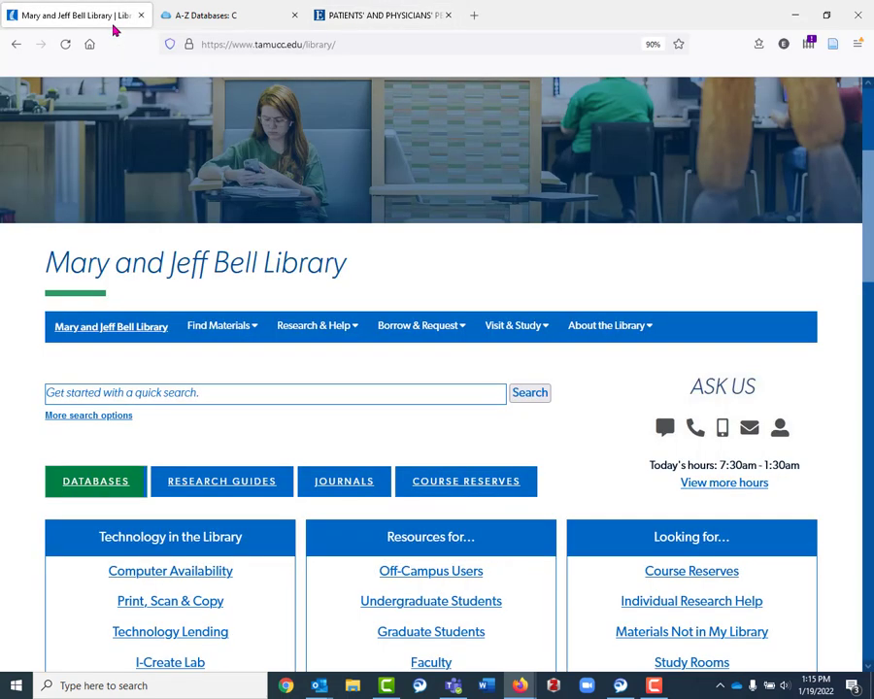
{"action": "left_click", "coordinate": [666, 433]}
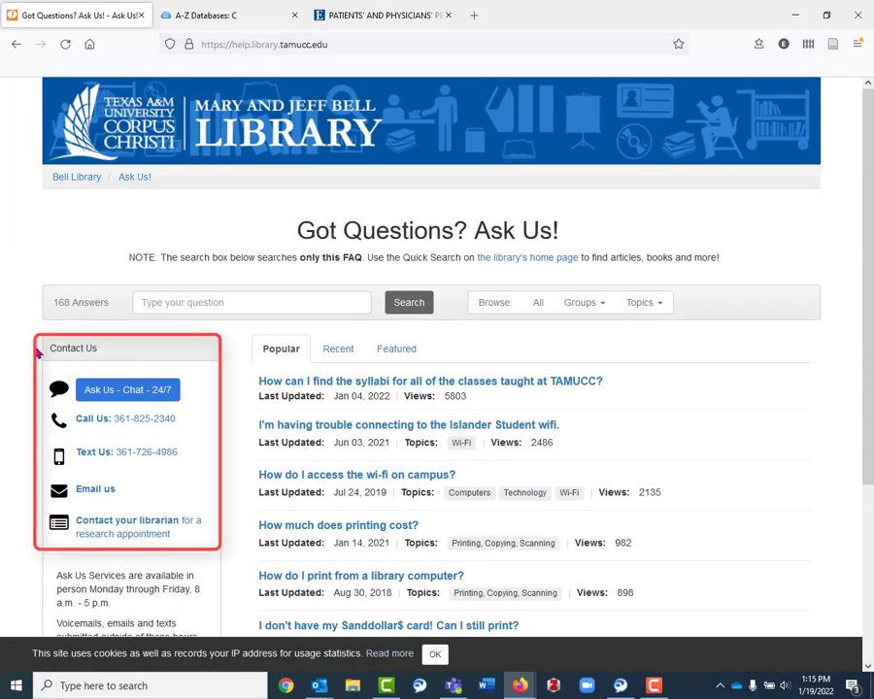